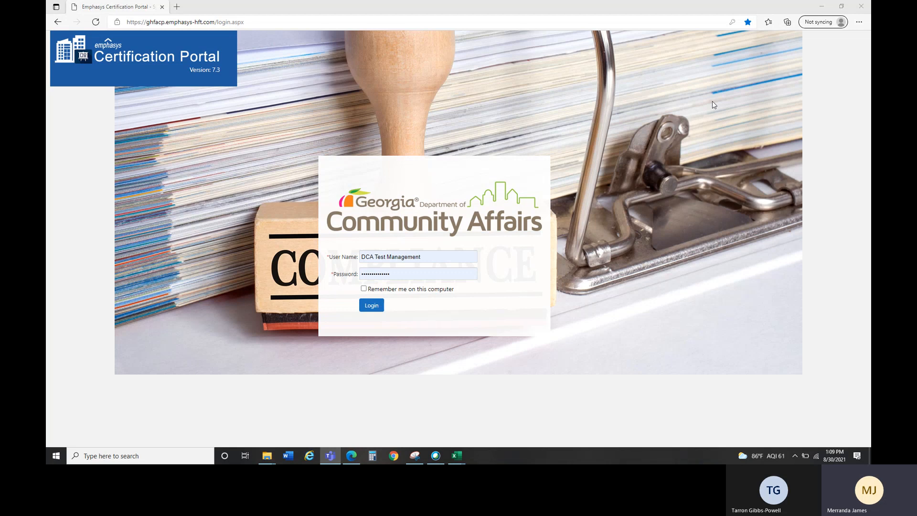
# Step: Log in to the portal with the pre-filled management user name and password
pyautogui.click(371, 307)
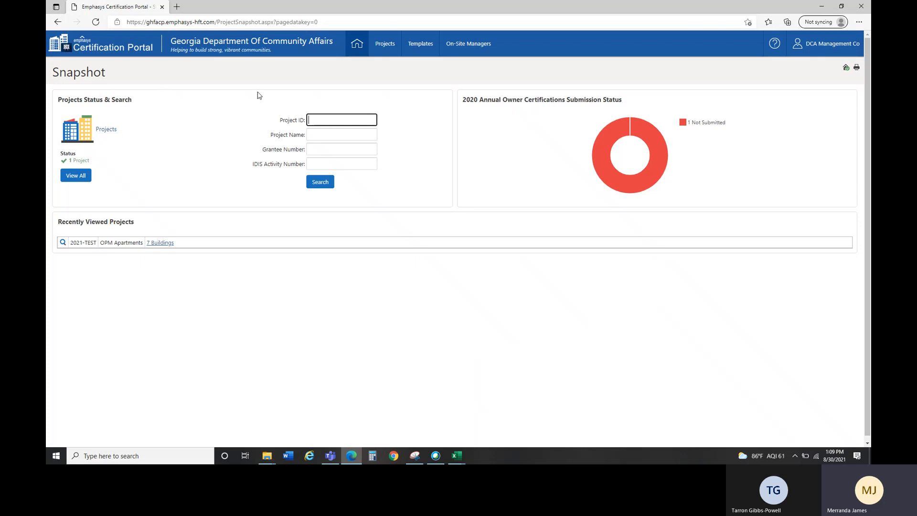
# Step: Wait for the Project Snapshot page to load, listing 2021-TEST OPM Apartments
pyautogui.moveTo(454, 48)
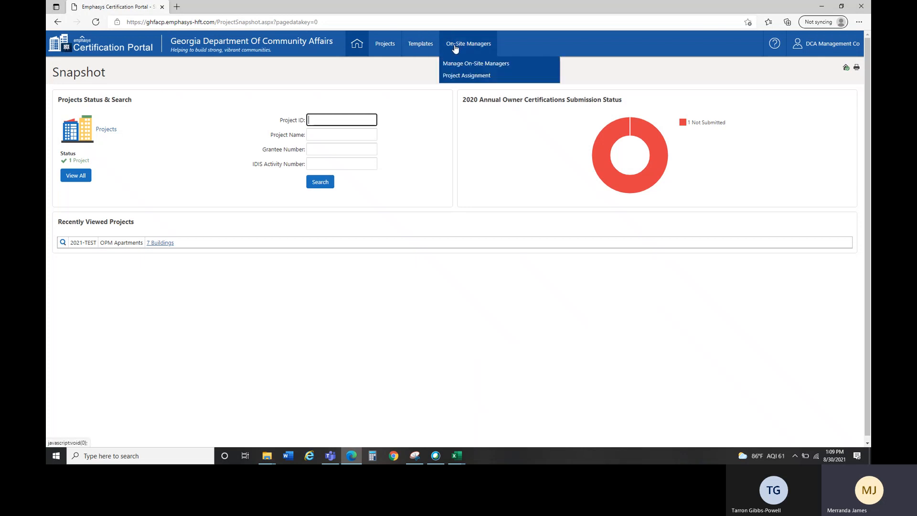
# Step: Go to Manage On-Site Managers and start a new on-site manager record
pyautogui.click(457, 68)
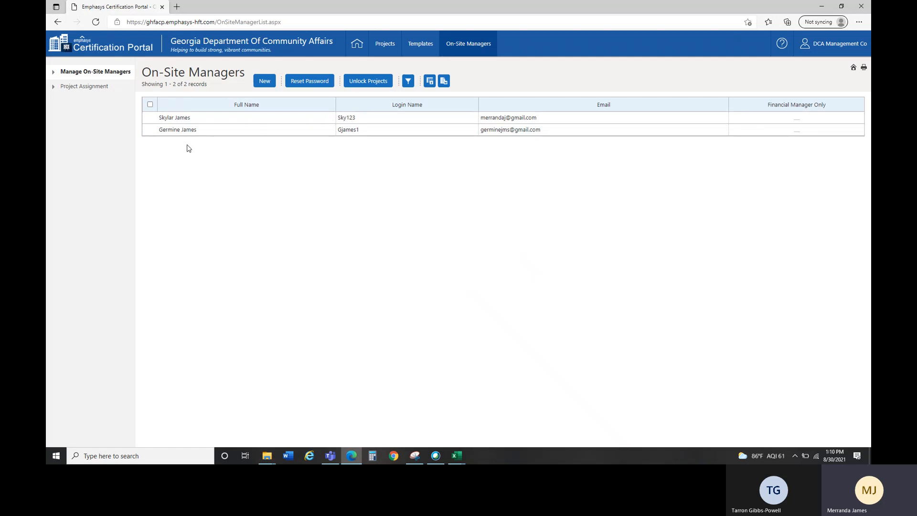
pyautogui.click(264, 81)
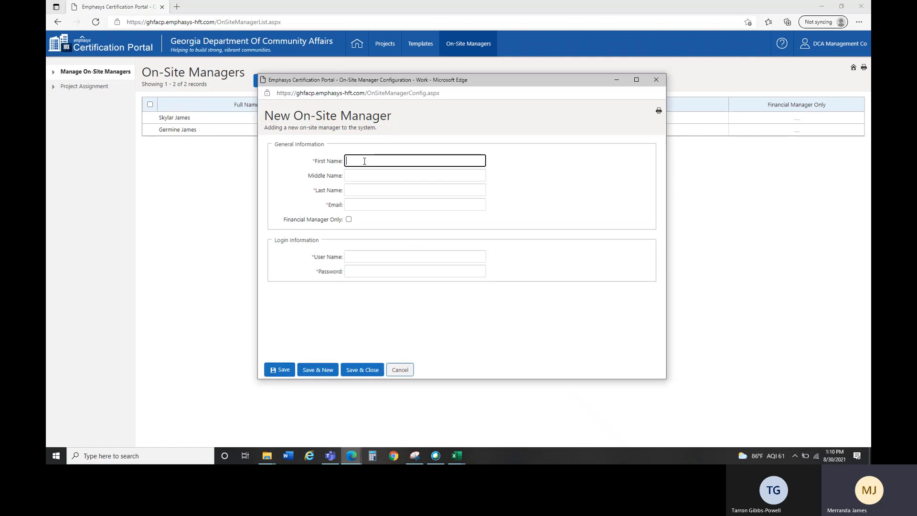
# Step: Enter the new manager's name, e-mail, user name and password, then save and close the form
pyautogui.write('Tarron')
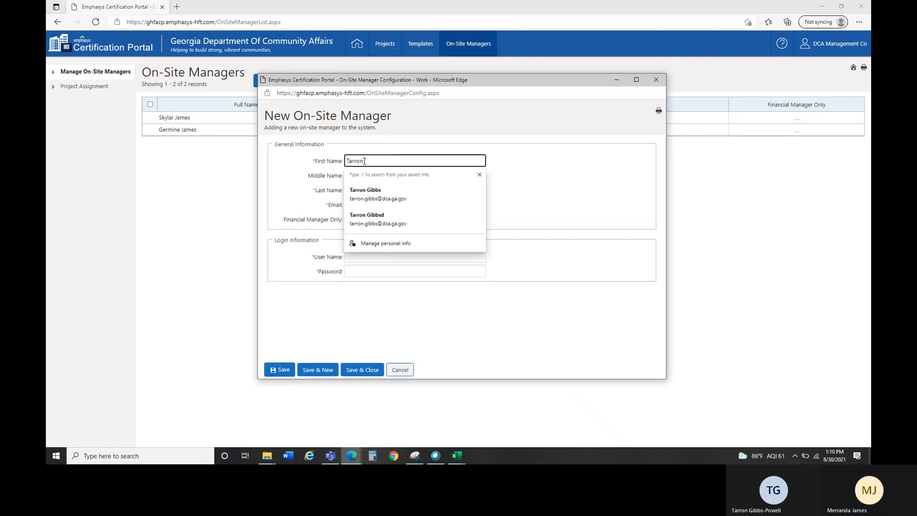
pyautogui.click(372, 194)
pyautogui.click(369, 254)
pyautogui.write('Ta')
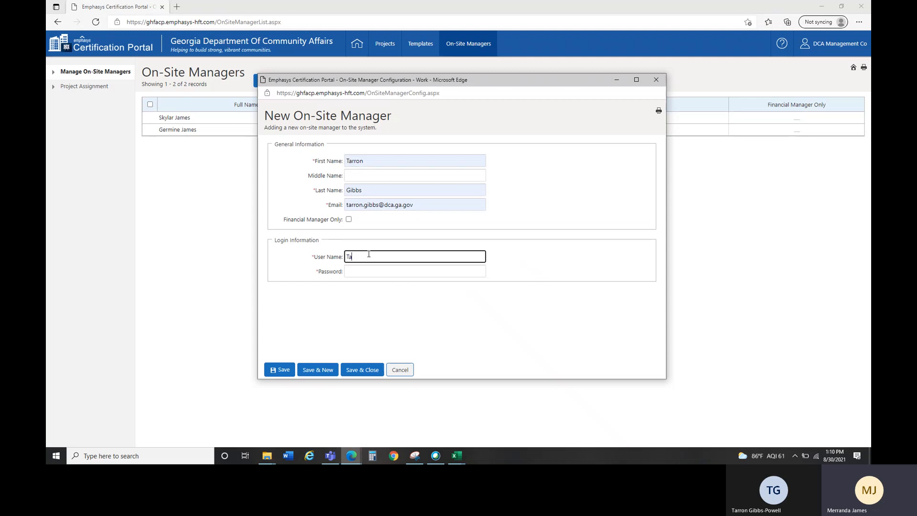
pyautogui.write('ron123')
pyautogui.click(373, 273)
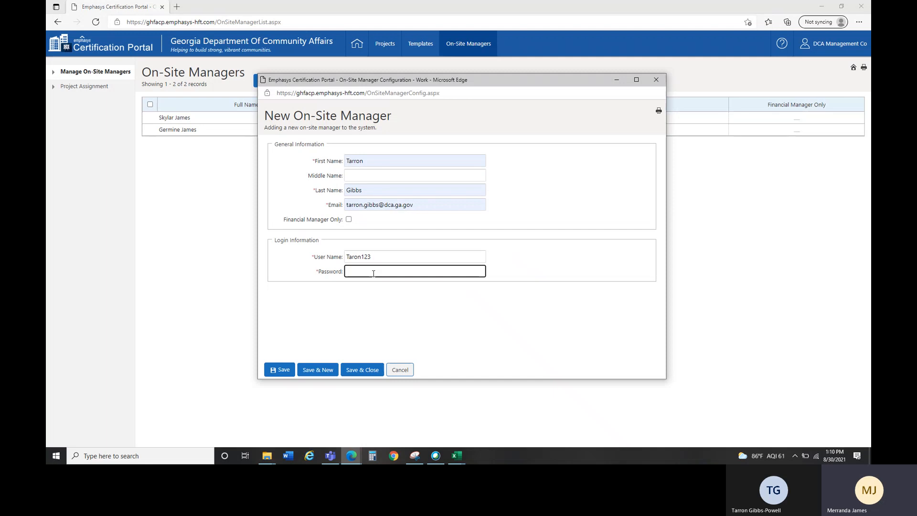
pyautogui.write('Test1234')
pyautogui.click(326, 372)
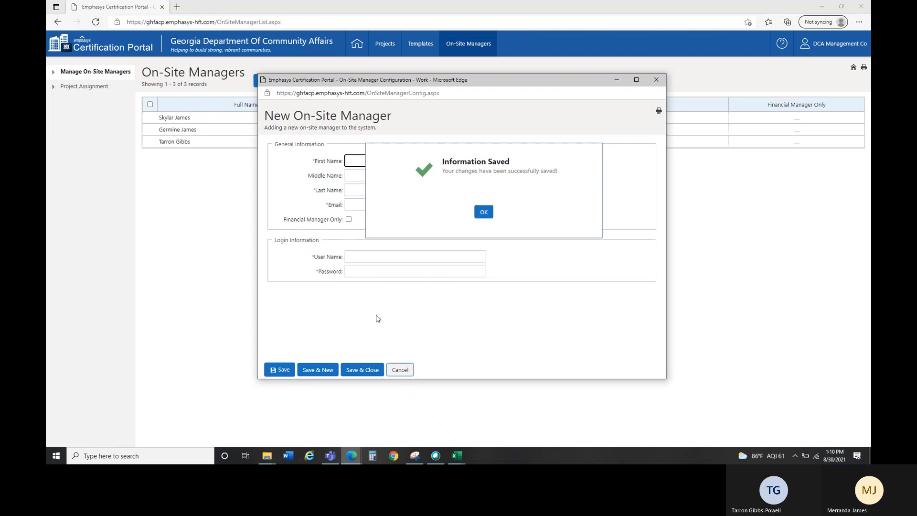
pyautogui.click(490, 214)
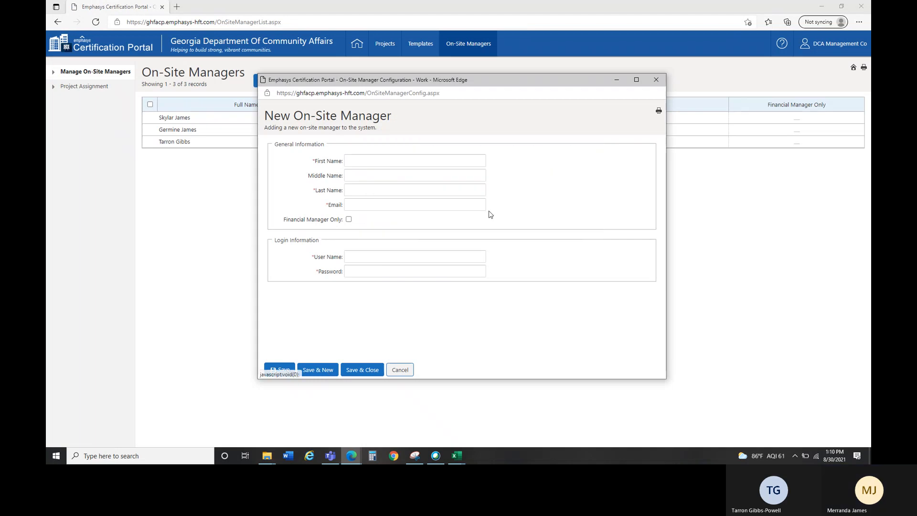
pyautogui.click(656, 79)
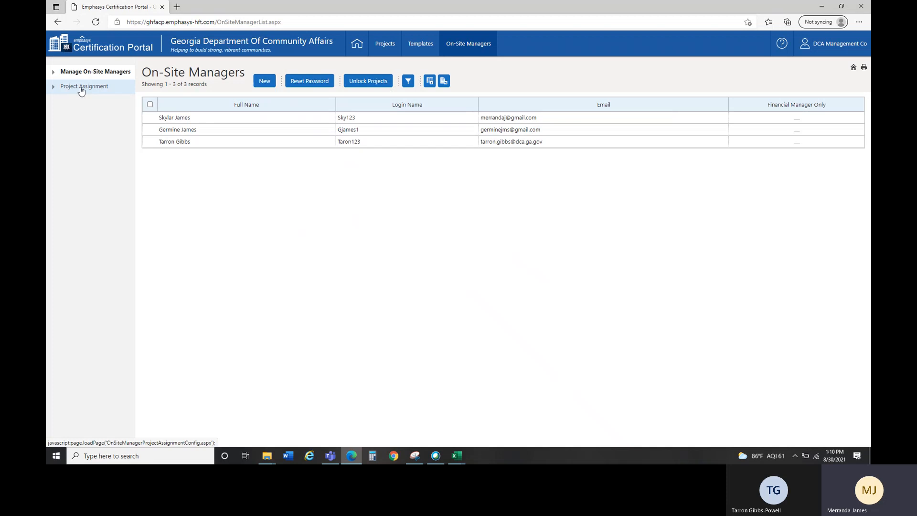
# Step: Return to the On-Site Managers list showing the new manager as the third record
pyautogui.moveTo(459, 50)
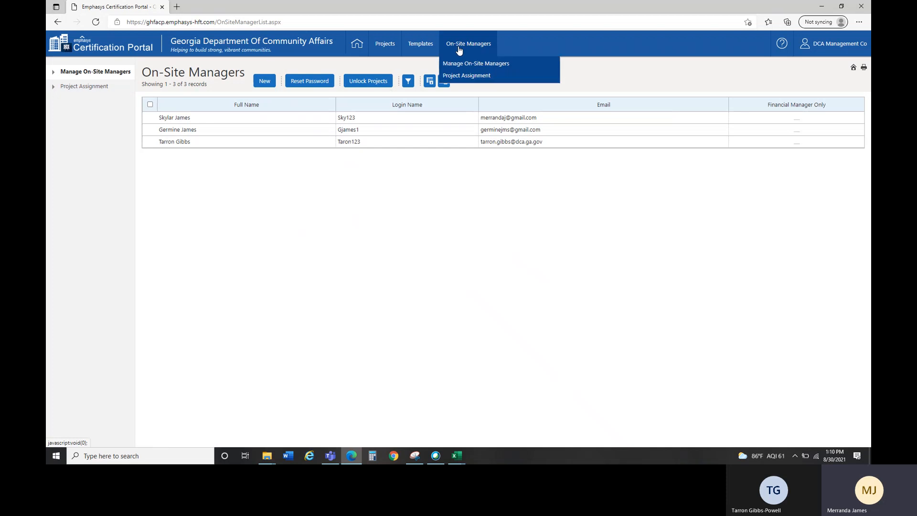
# Step: Open Project Assignment and select the newly added manager from the On-Site Manager dropdown
pyautogui.click(462, 75)
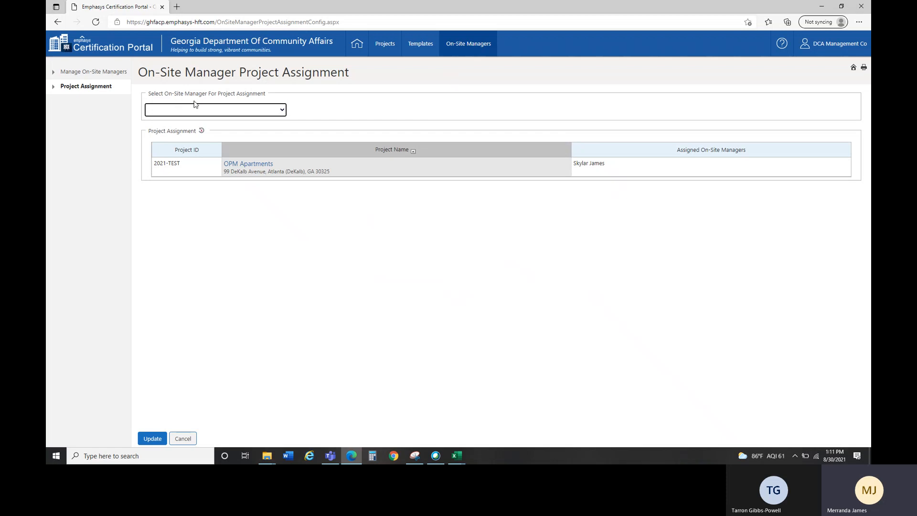
pyautogui.click(224, 111)
pyautogui.click(200, 146)
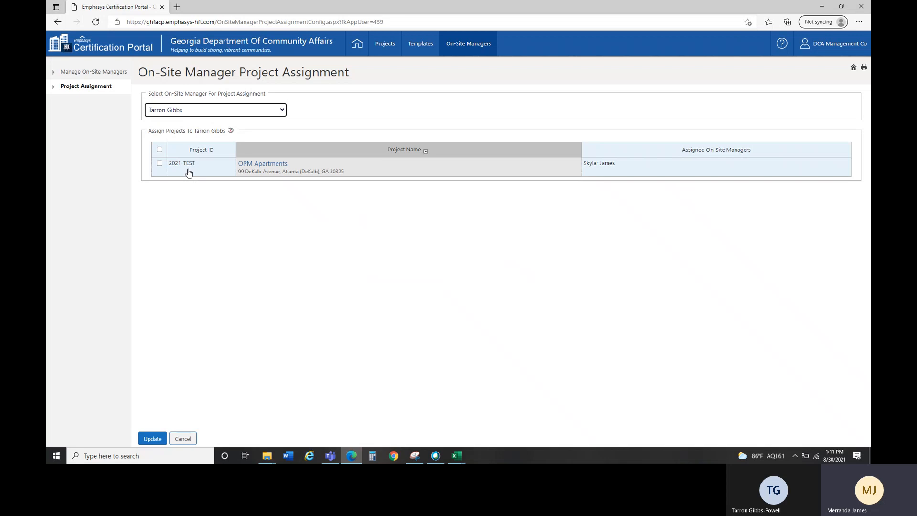
# Step: Assign project 2021-TEST OPM Apartments to the new manager and confirm the success message
pyautogui.click(160, 163)
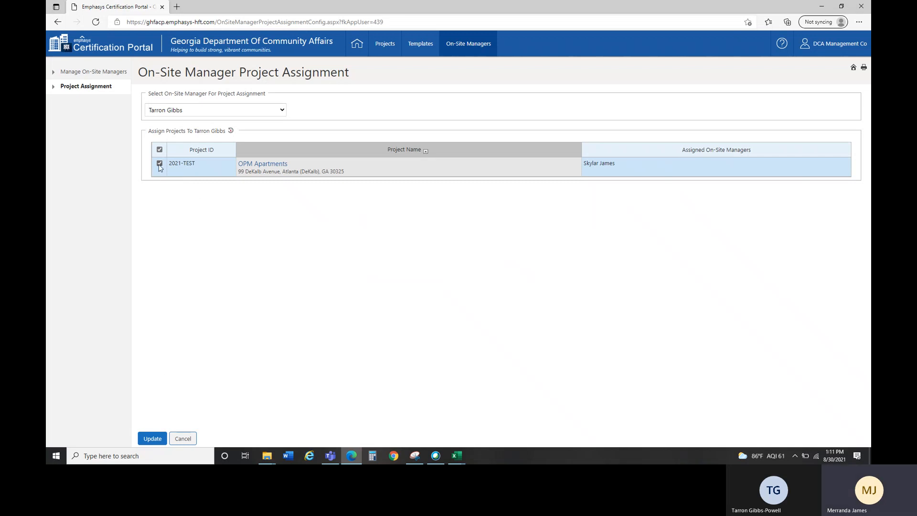
pyautogui.click(152, 439)
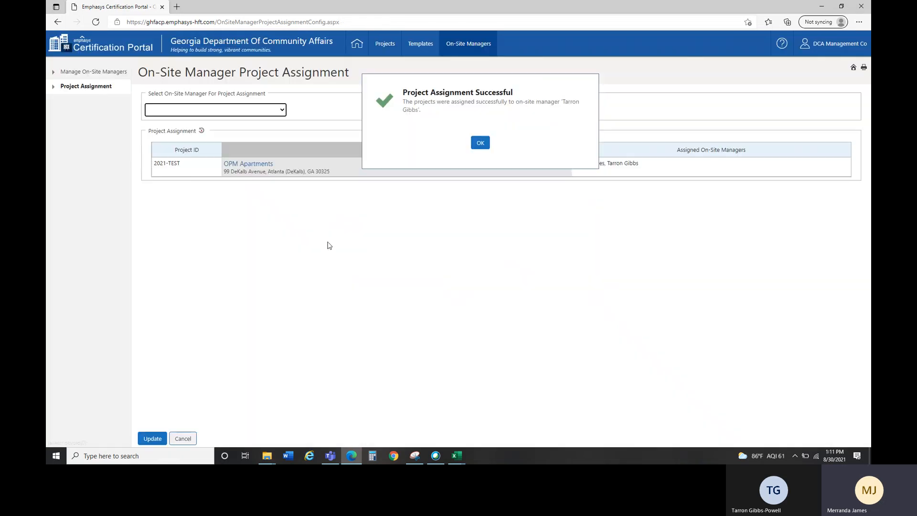
pyautogui.click(480, 143)
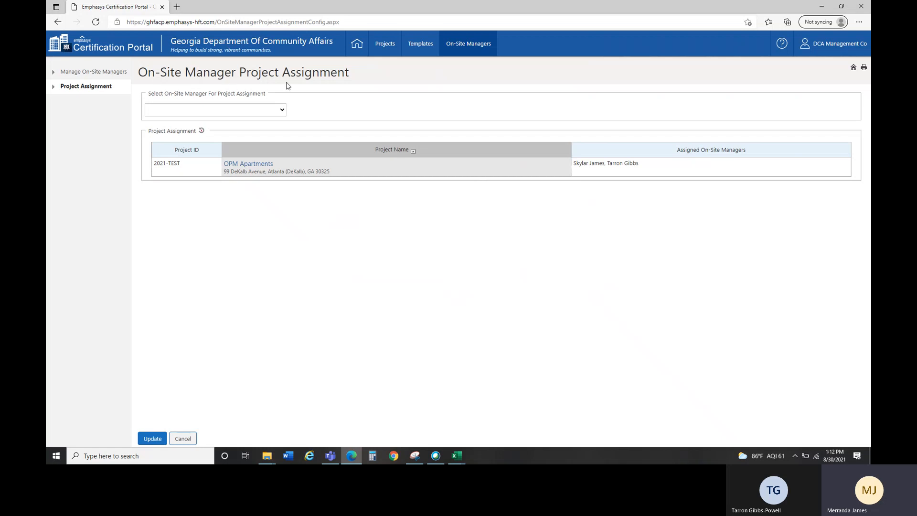
# Step: Unassign 2021-TEST OPM Apartments from the newly added manager and save the change
pyautogui.click(233, 113)
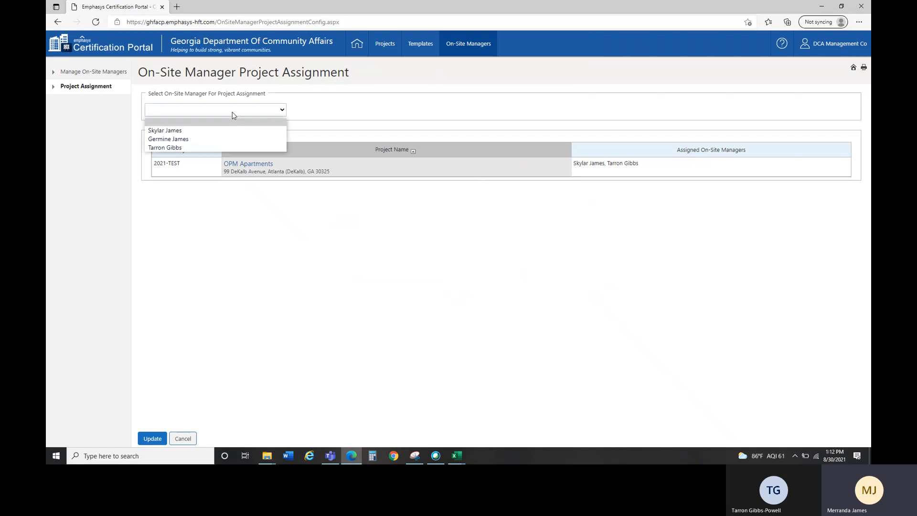
pyautogui.click(214, 148)
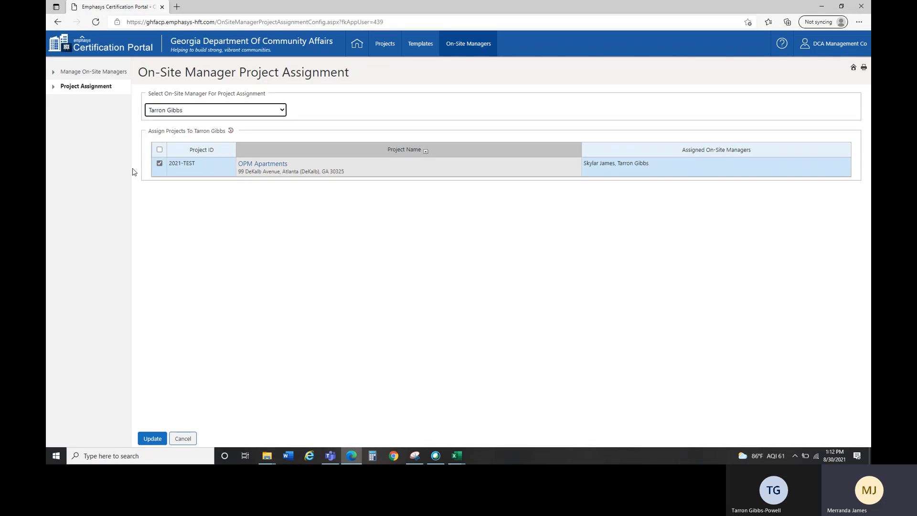
pyautogui.click(161, 164)
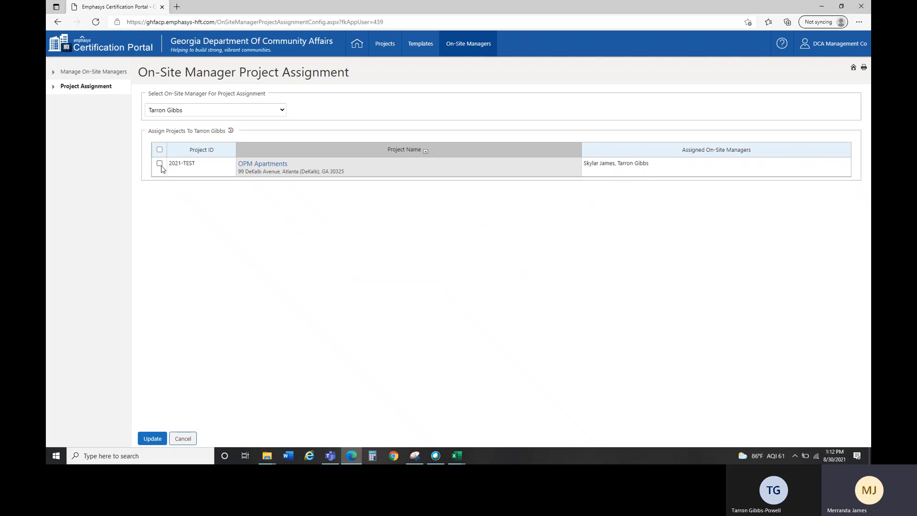
pyautogui.click(152, 438)
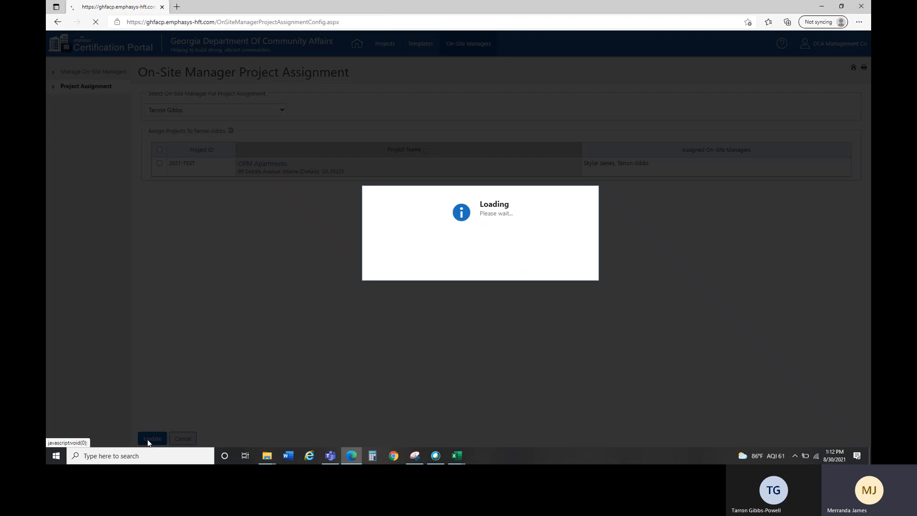
pyautogui.click(481, 143)
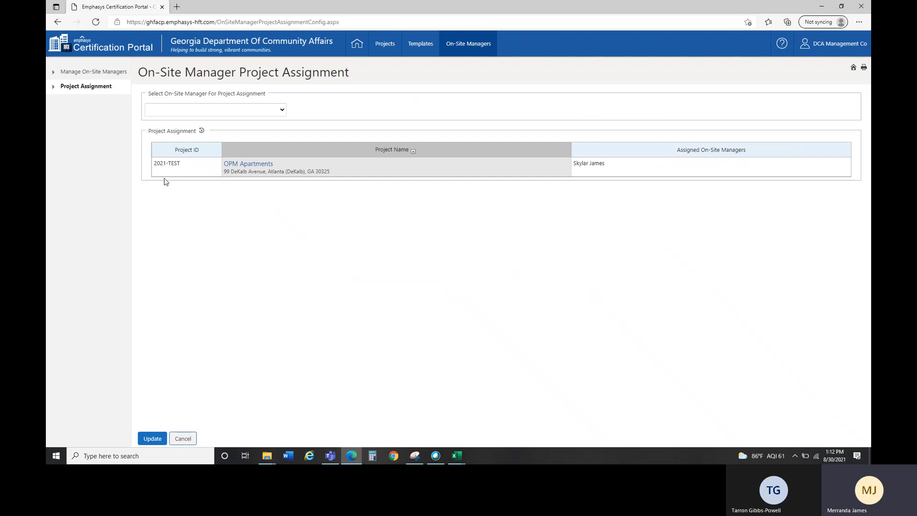
# Step: Re-save the originally assigned manager's project assignment, then return to the On-Site Managers list
pyautogui.click(172, 109)
pyautogui.click(174, 130)
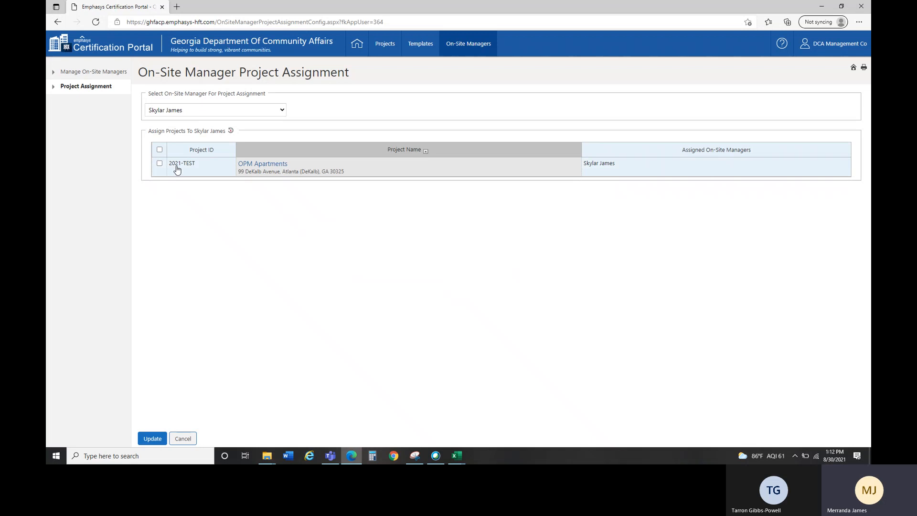
pyautogui.click(142, 439)
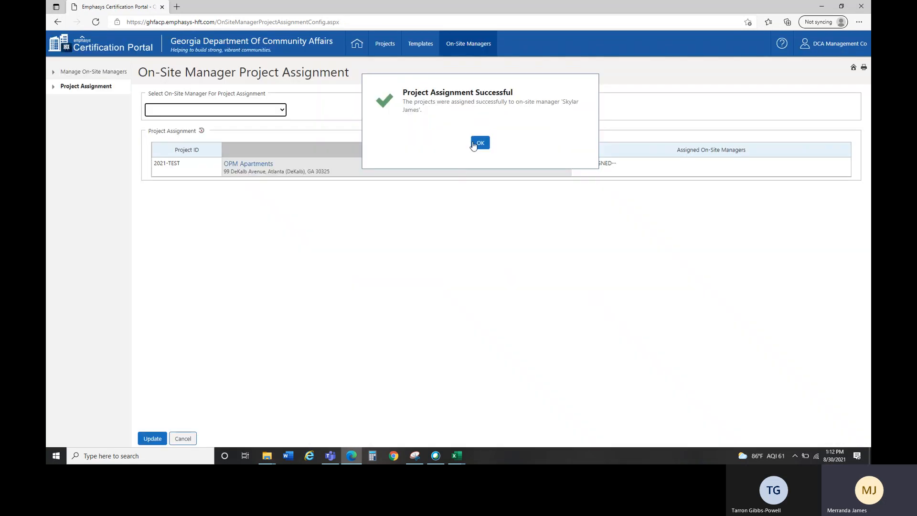
pyautogui.click(479, 142)
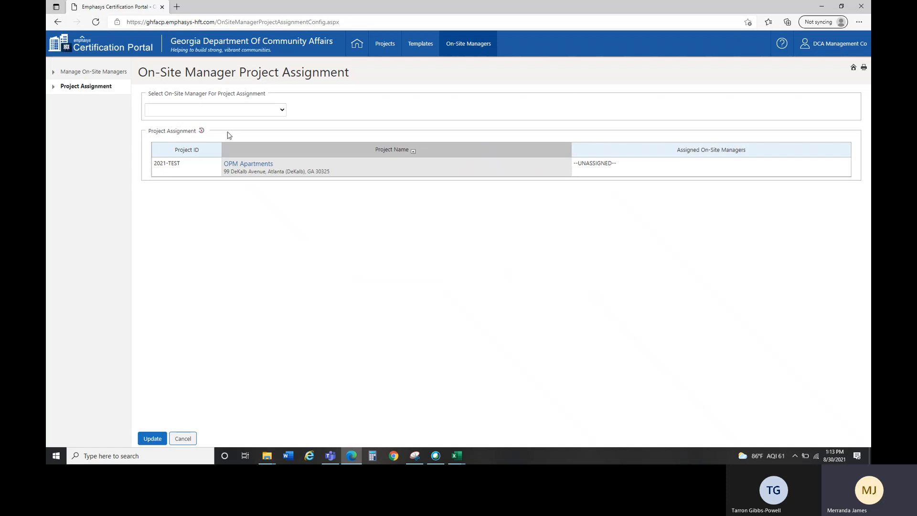
pyautogui.click(96, 72)
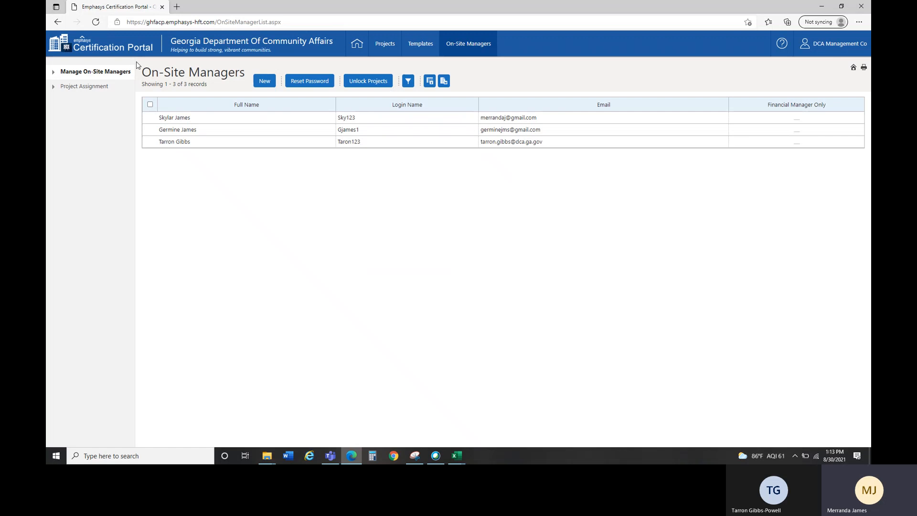
# Step: Open the last on-site manager's record and unlock all of their projects
pyautogui.click(164, 143)
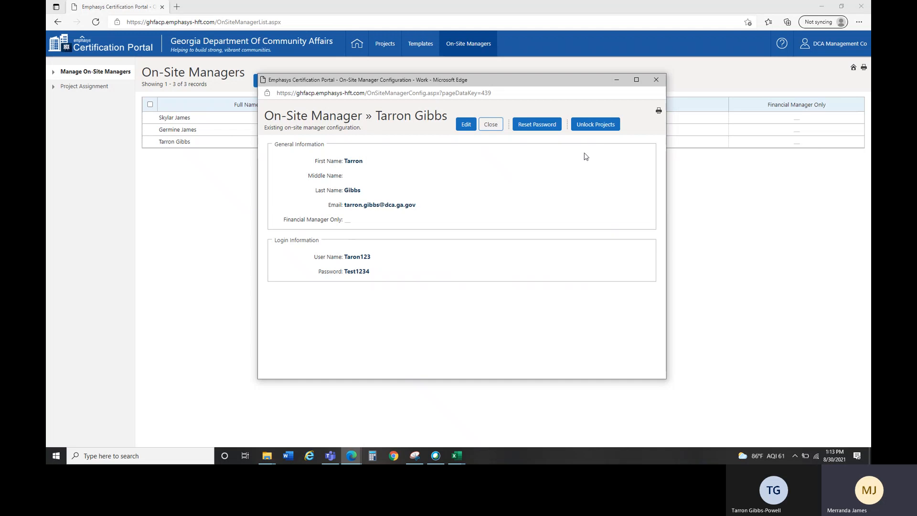
pyautogui.click(597, 128)
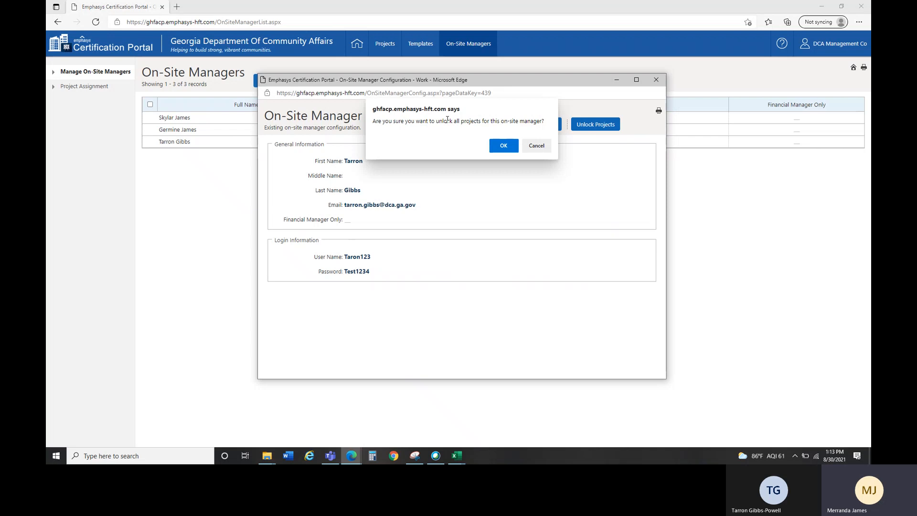
pyautogui.click(504, 146)
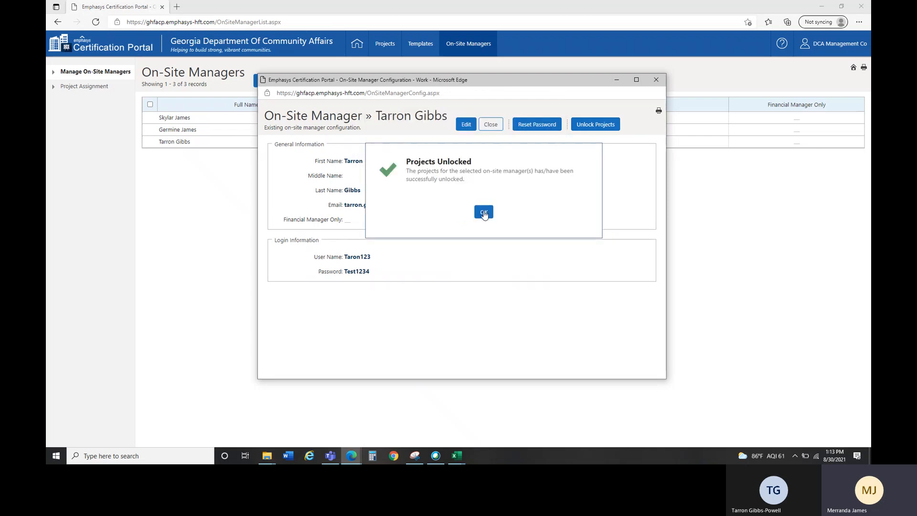
pyautogui.click(484, 211)
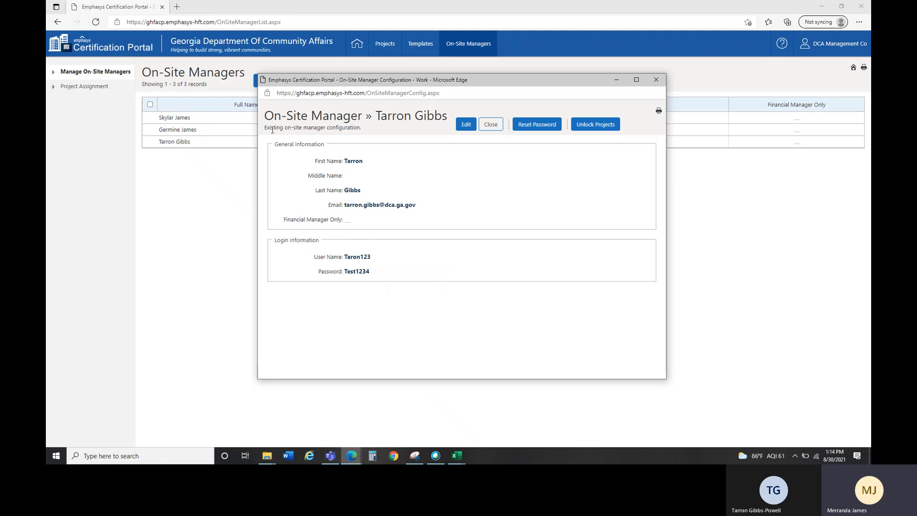
# Step: Reset the new manager's password, confirming and acknowledging the Successful Reset message
pyautogui.click(526, 131)
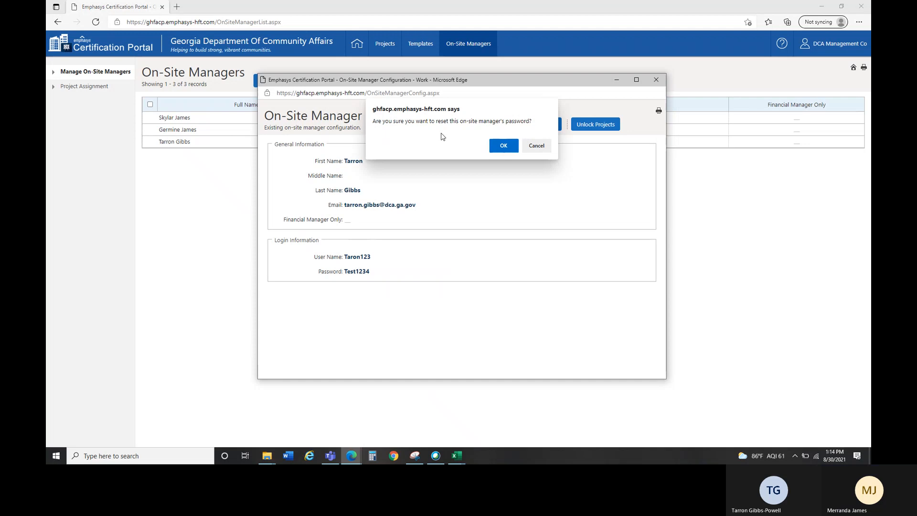
pyautogui.click(502, 148)
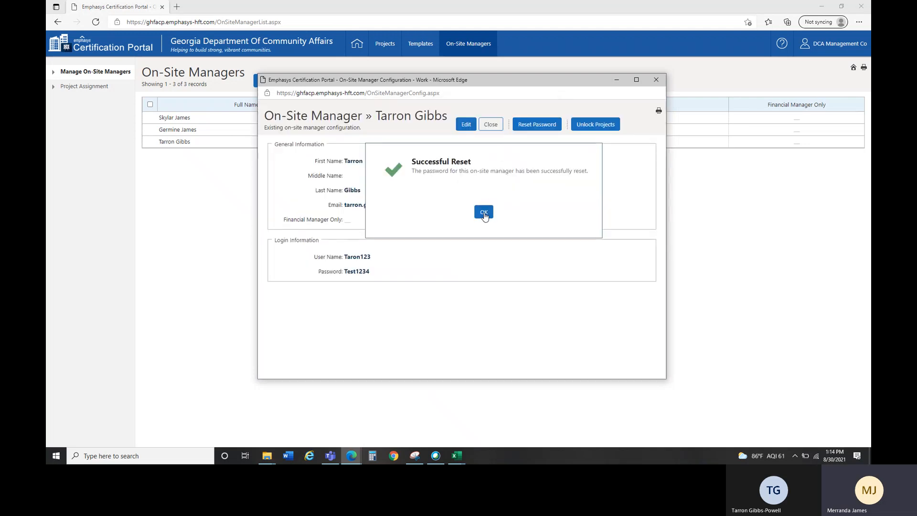
pyautogui.click(483, 211)
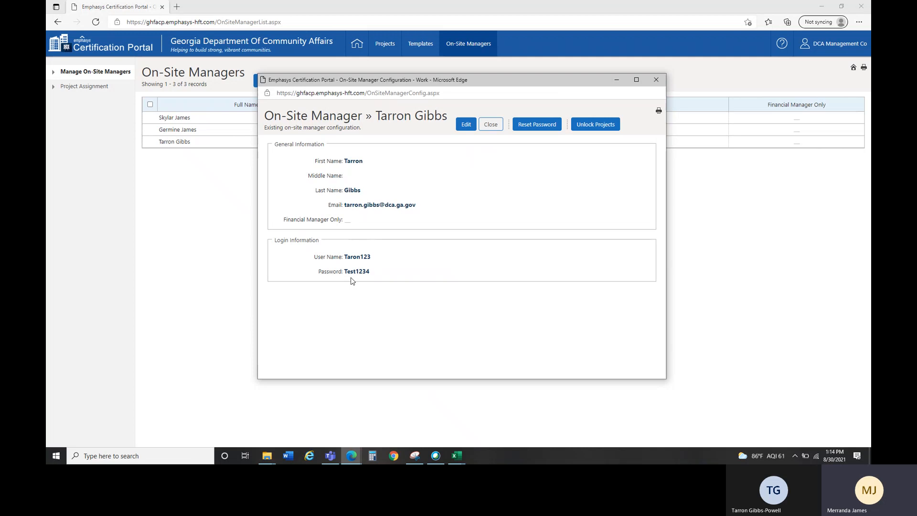
# Step: Append '5' to the manager's password, save the change, then reopen the manager's record
pyautogui.click(465, 125)
pyautogui.click(378, 271)
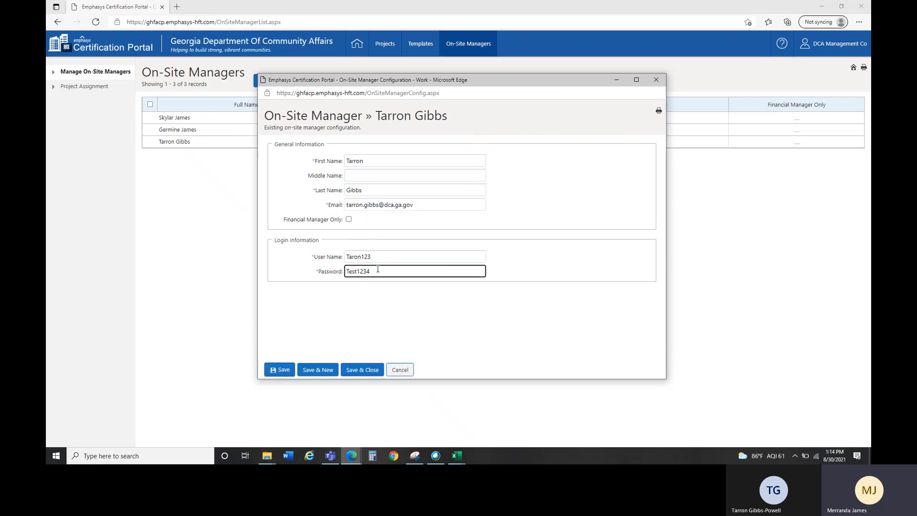
pyautogui.write('5')
pyautogui.click(317, 369)
pyautogui.click(484, 214)
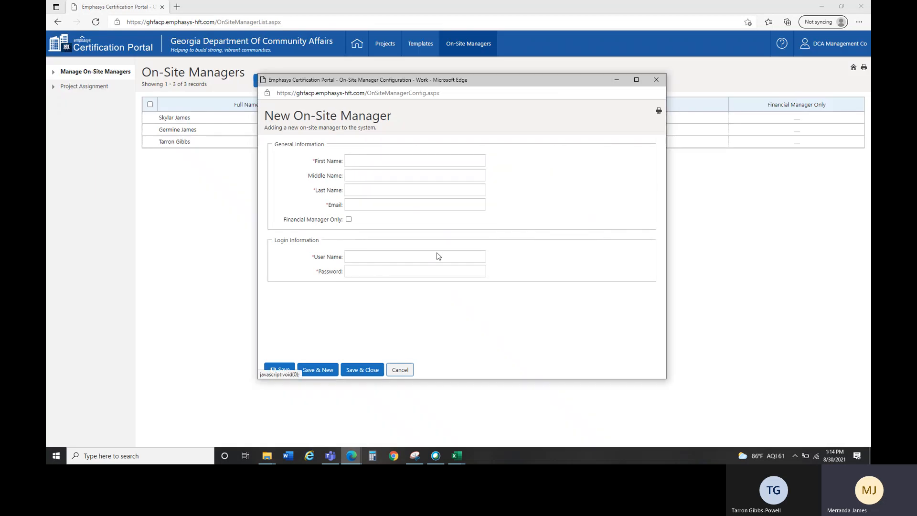
pyautogui.click(401, 370)
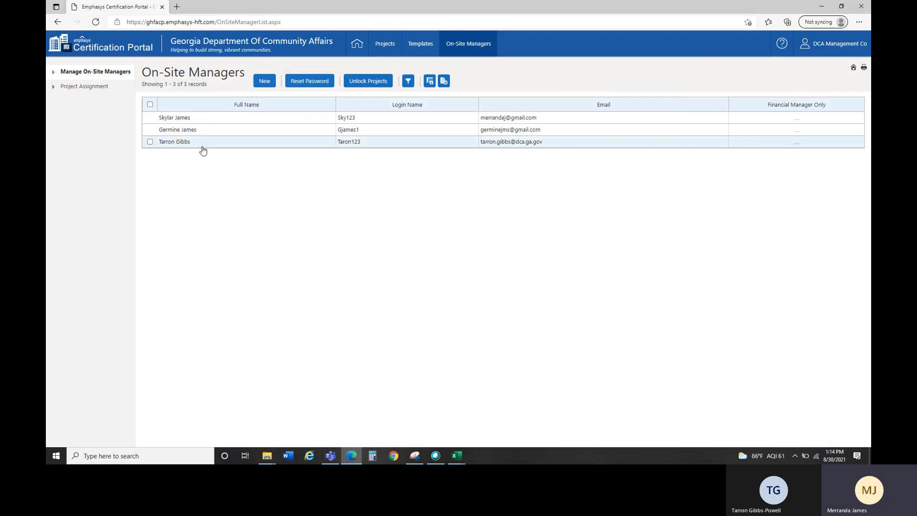
pyautogui.doubleClick(202, 144)
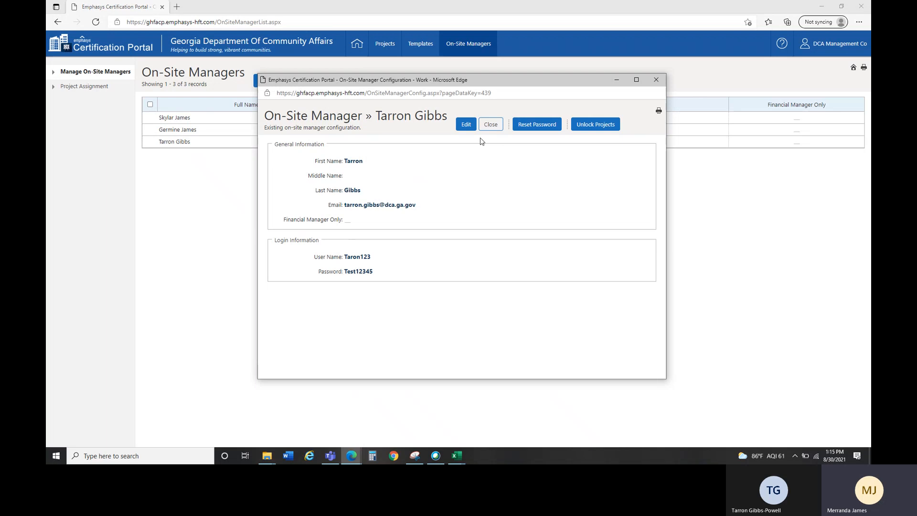
# Step: Edit the manager's password field again, save it, and close the New On-Site Manager popup
pyautogui.click(466, 125)
pyautogui.click(385, 273)
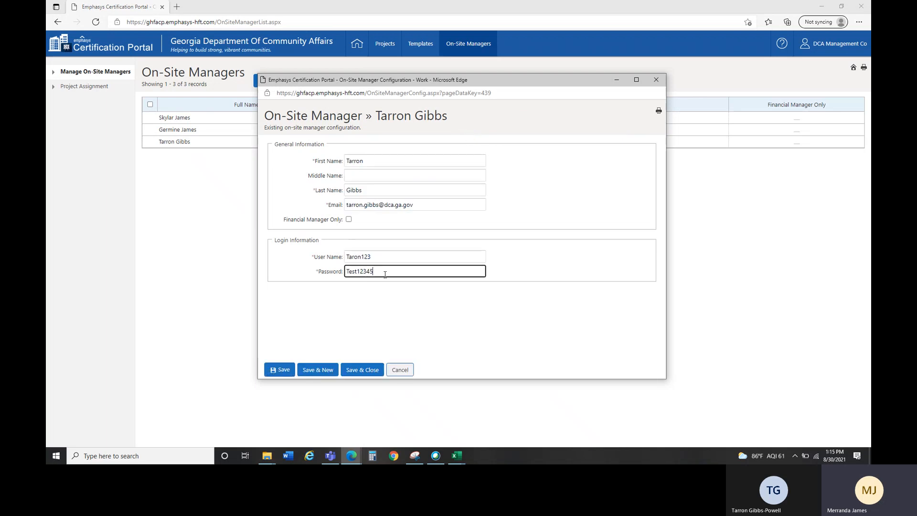
pyautogui.click(318, 368)
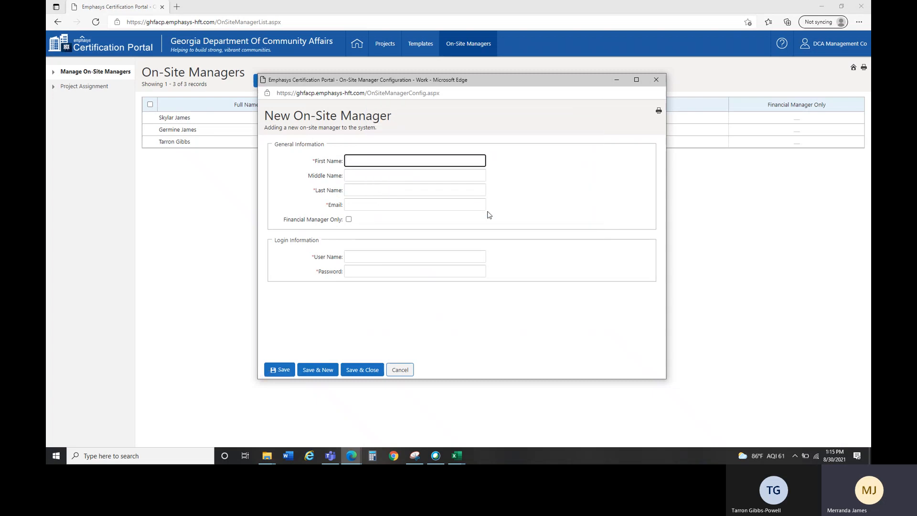
pyautogui.click(659, 80)
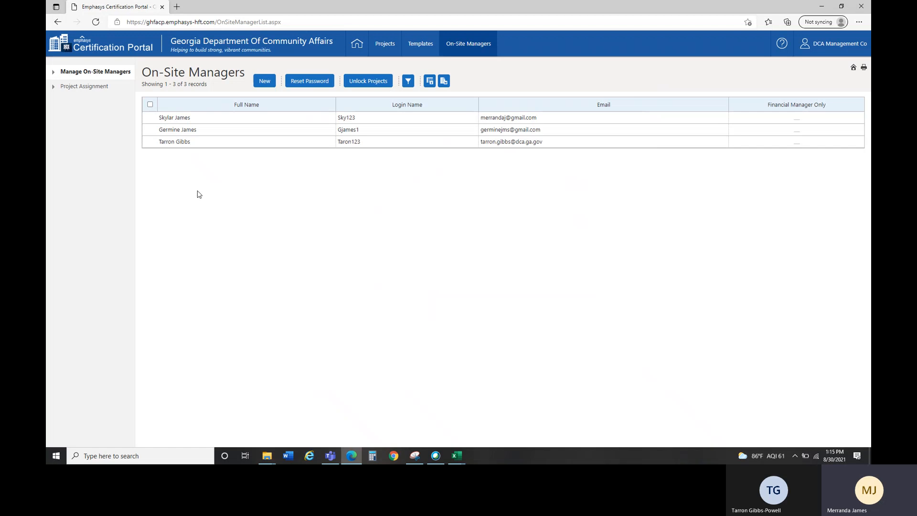
# Step: Check the last manager's row and delete it, confirming the deletion and the Record(s) Deleted message
pyautogui.click(150, 141)
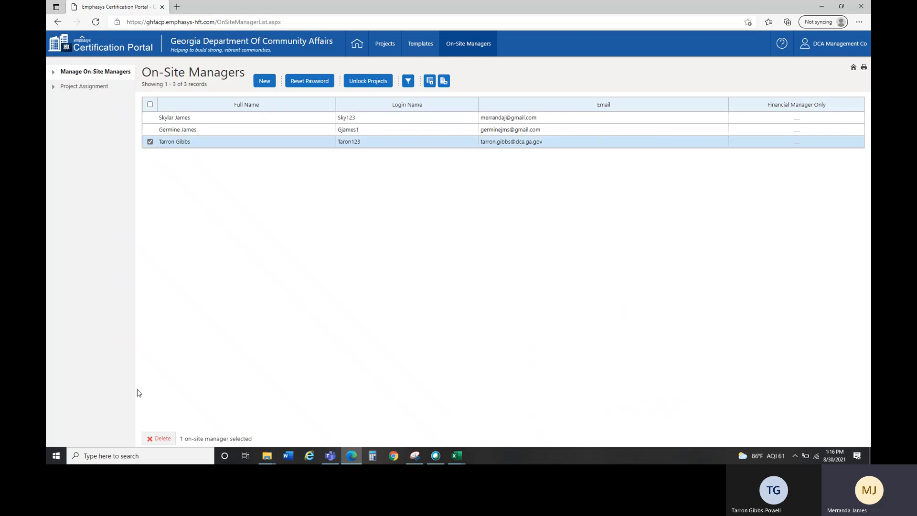
pyautogui.click(161, 439)
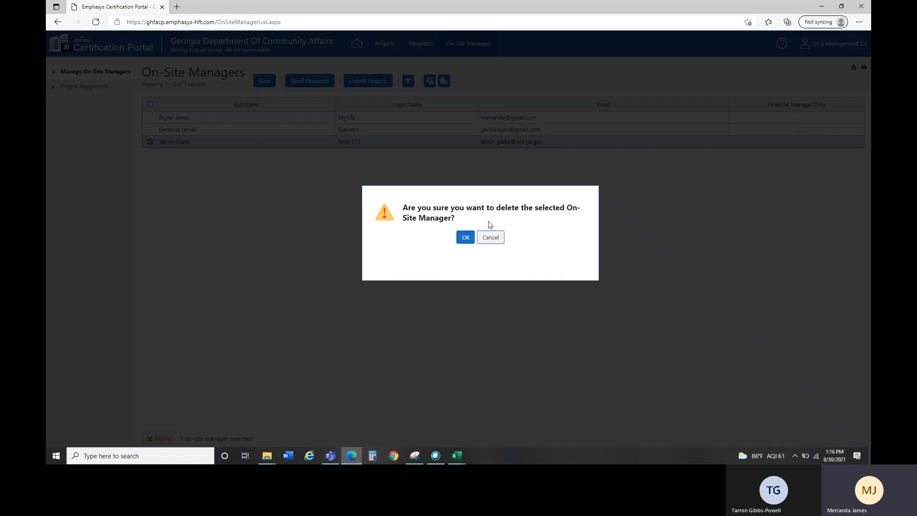
pyautogui.click(465, 238)
pyautogui.click(480, 143)
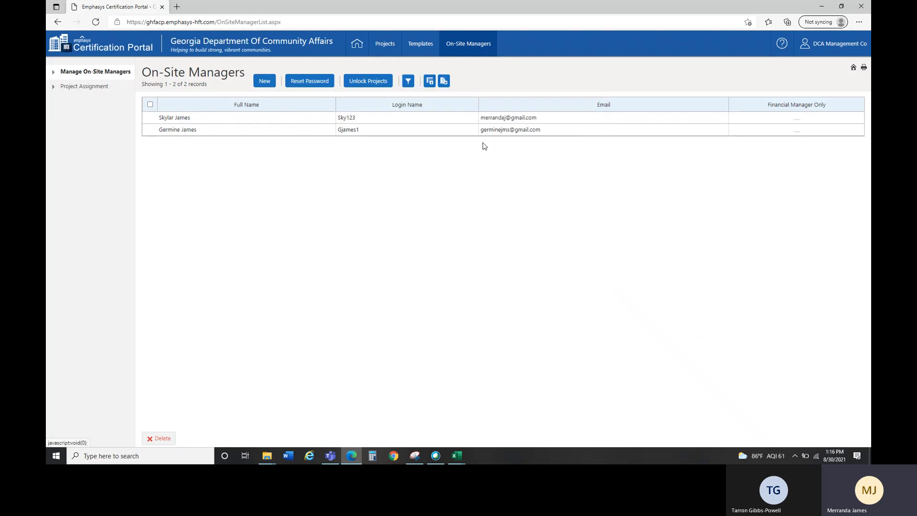